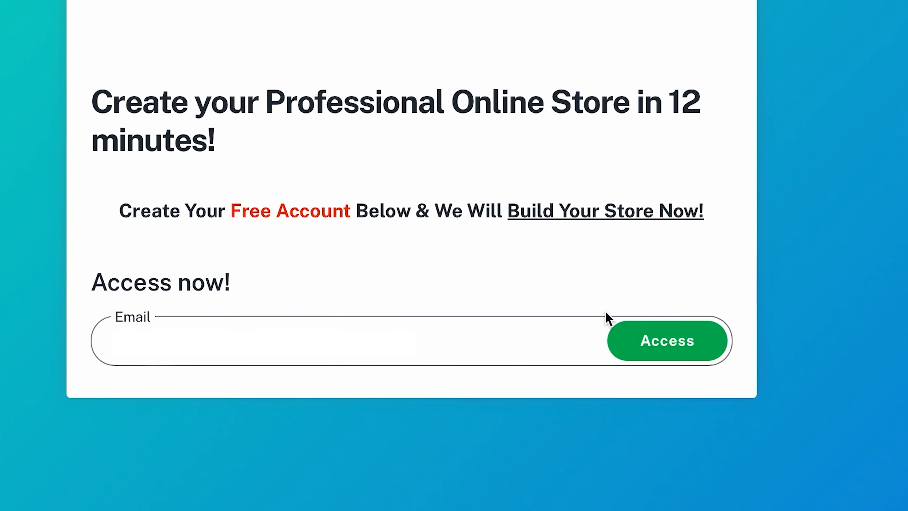
Step: Create a free E-com Express account with the owner's email, name and password, agreeing to the terms of use
click(653, 339)
click(226, 295)
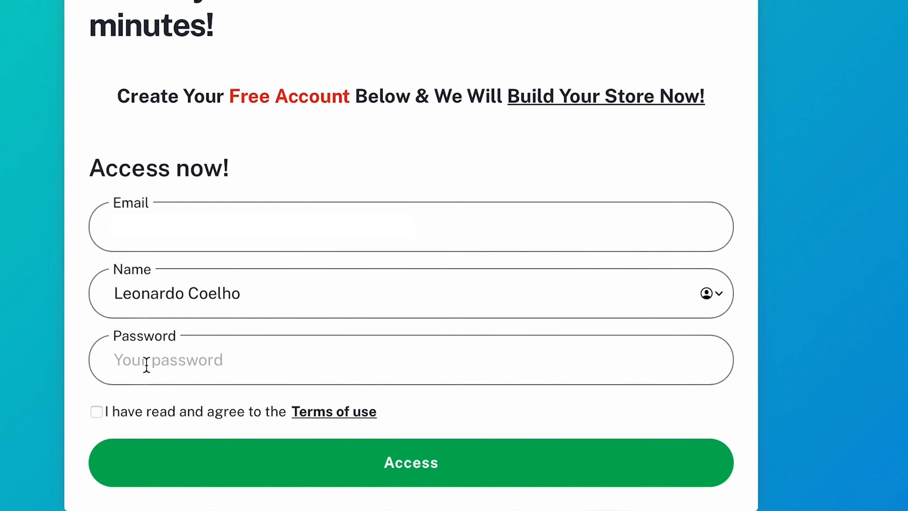
click(147, 365)
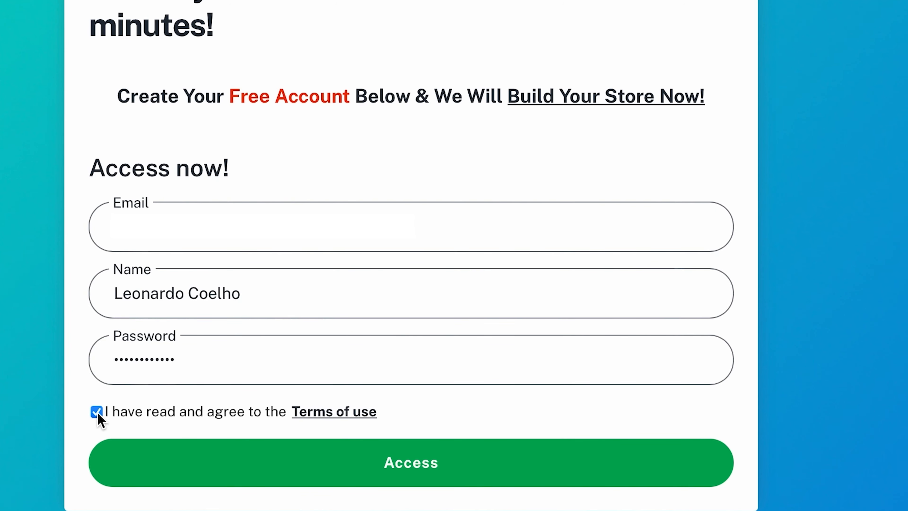
click(96, 412)
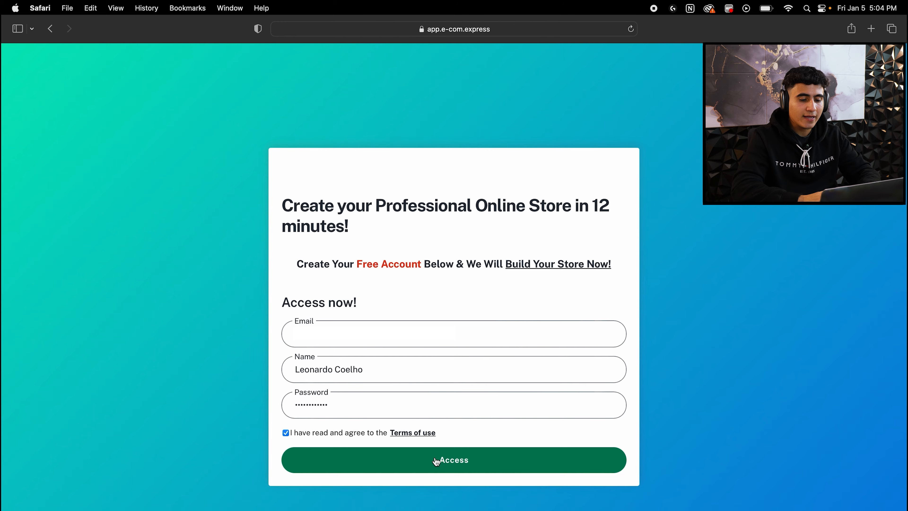
click(436, 461)
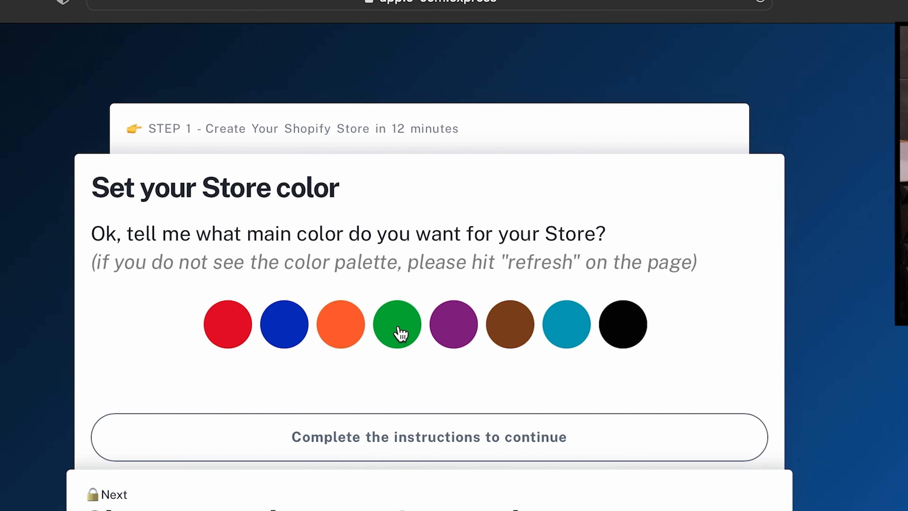
Step: Set the store color to green and choose the "Free Shipping" and "You'll Find the Best Products Here" homepage banners
click(43, 335)
click(71, 437)
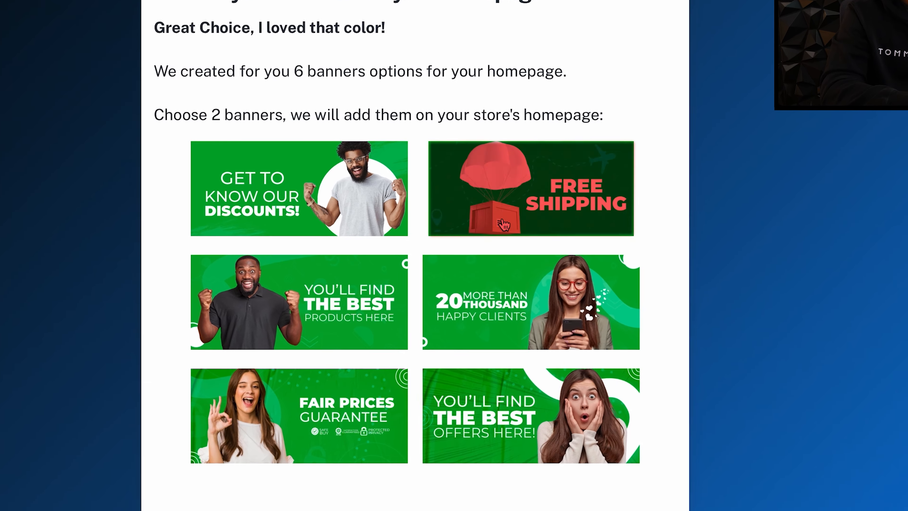
click(504, 224)
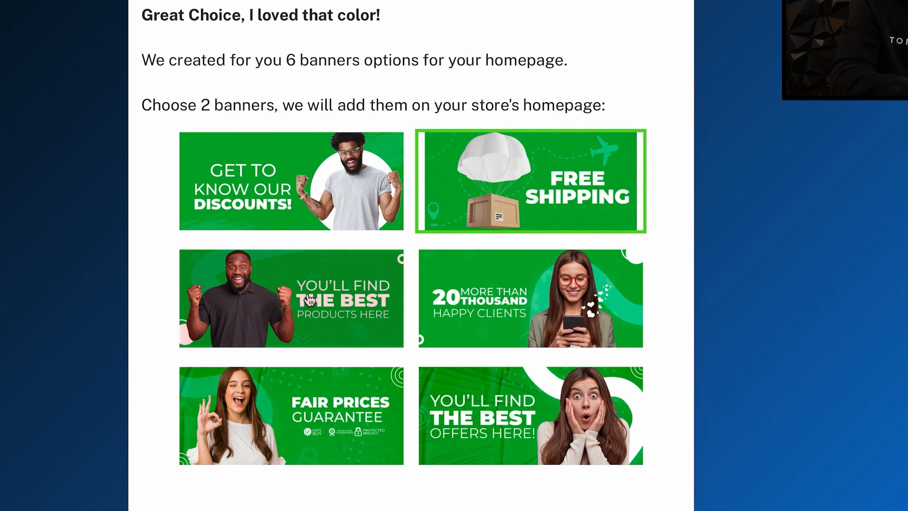
click(329, 304)
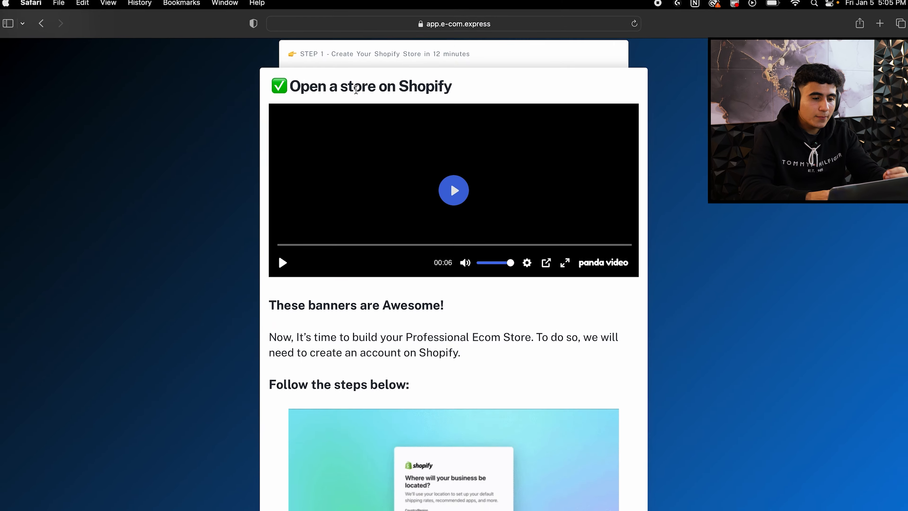
Step: Open Shopify from the guide, start the free trial, and sign up with email and an account password
scroll(486, 293, down, 6)
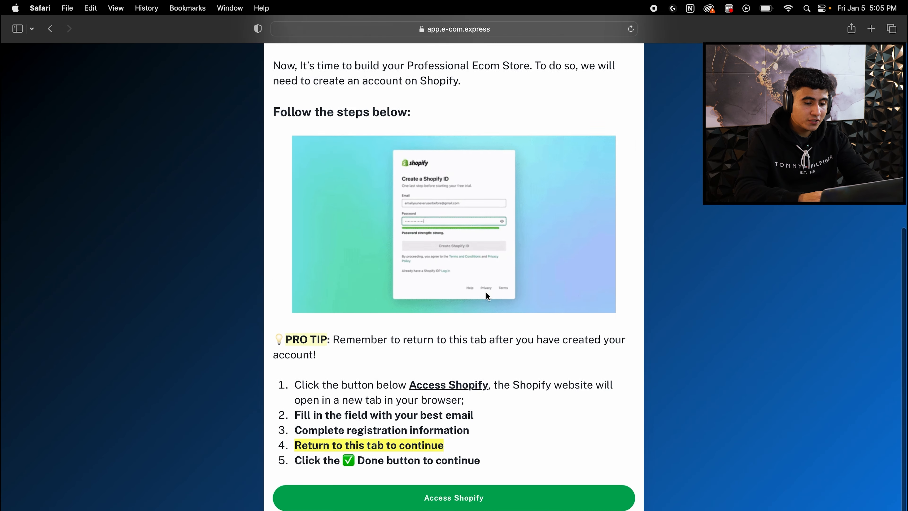
scroll(485, 292, down, 2)
click(461, 446)
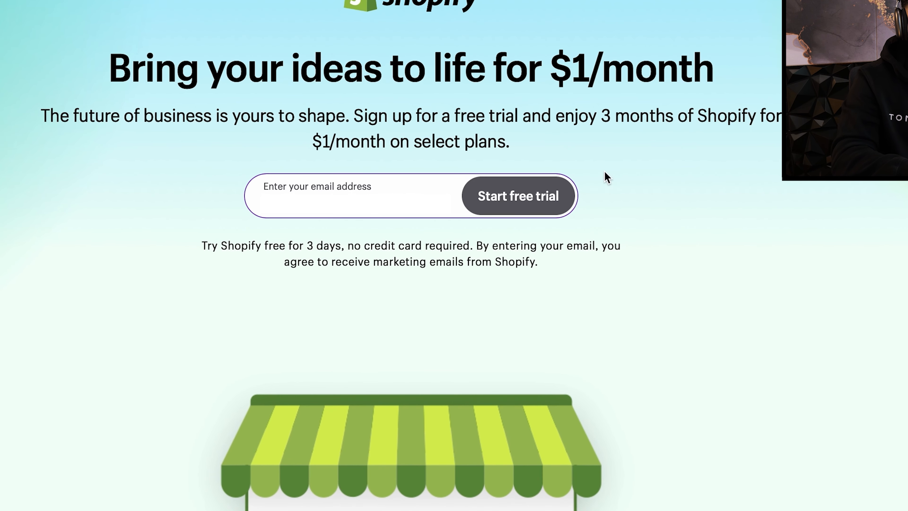
click(525, 197)
click(584, 501)
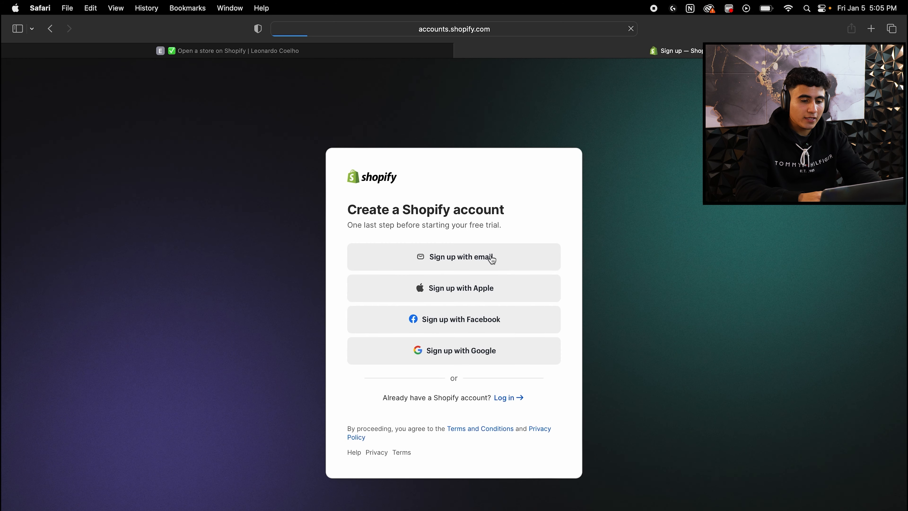
click(491, 259)
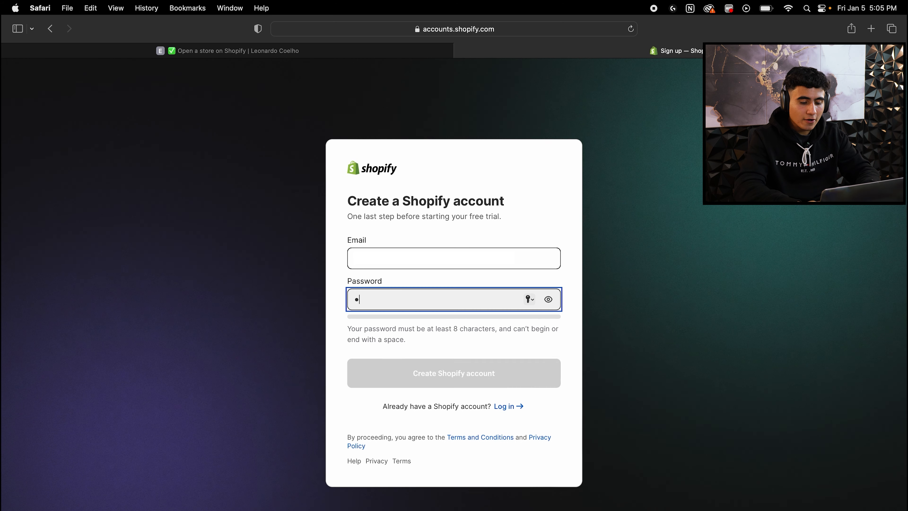
text(••••••••••••)
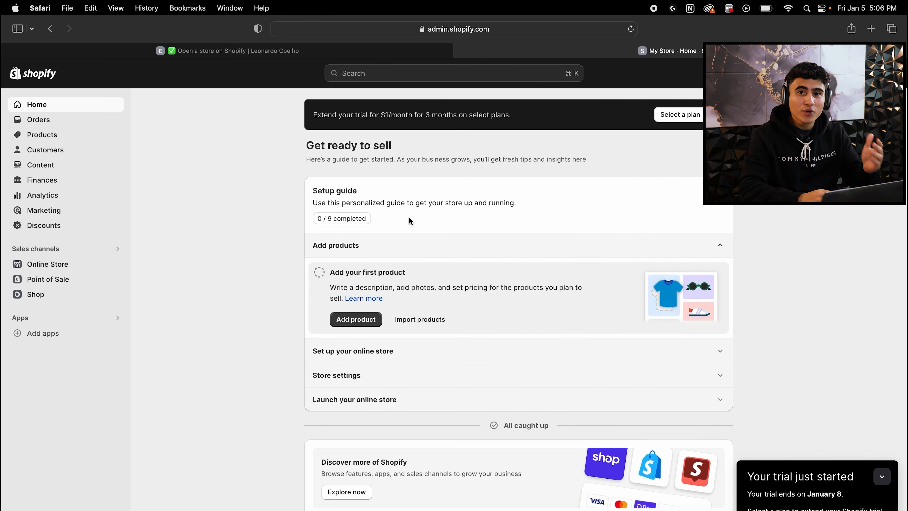
Step: Mark the guide's "Open a store on Shopify" step as done and open the Shopify dashboard from the store connection step
click(280, 47)
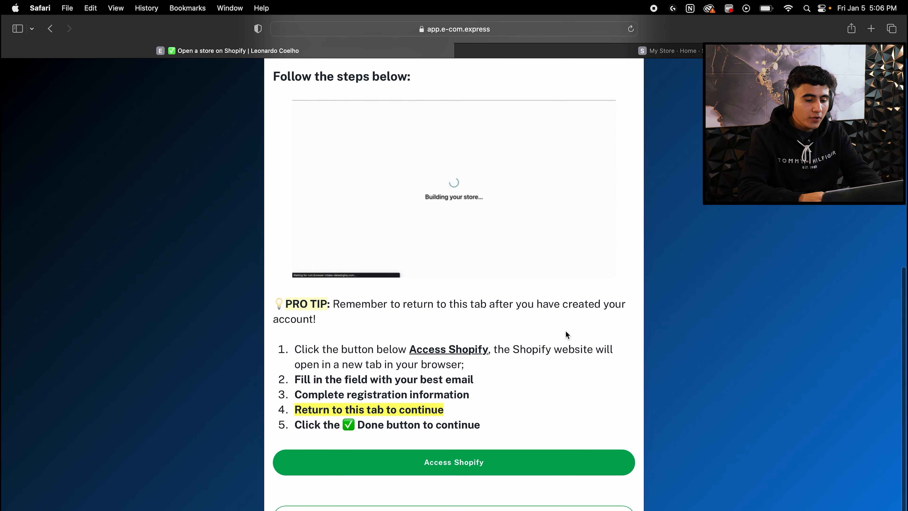
click(466, 503)
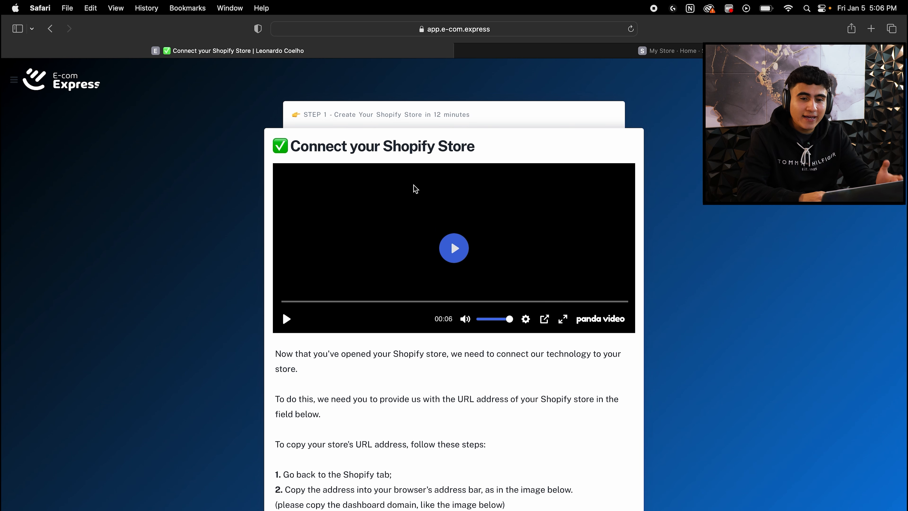
scroll(495, 196, down, 8)
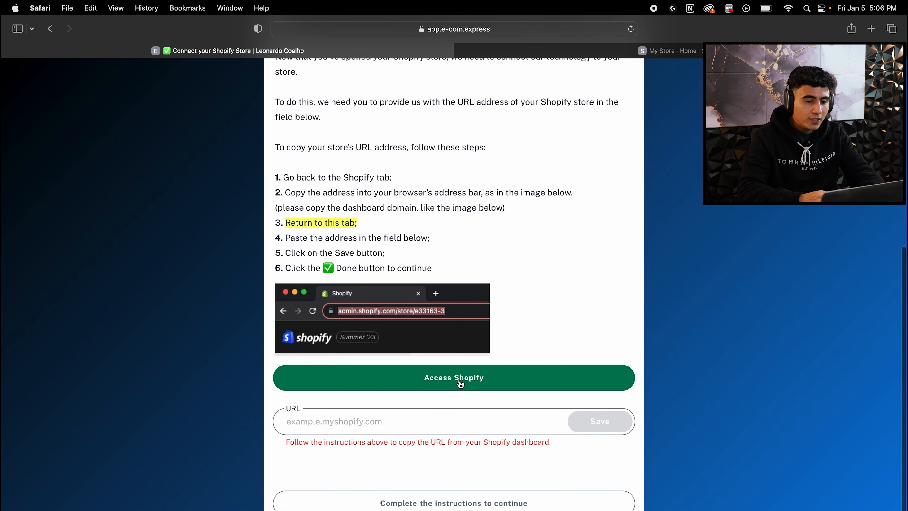
click(460, 384)
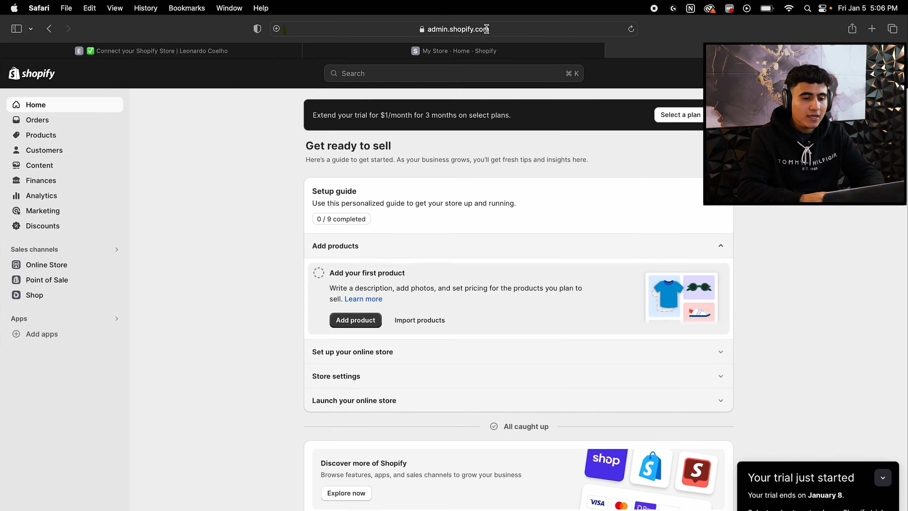
Step: Copy the Shopify dashboard's web address and save it as the store URL in the guide's connection step
click(486, 29)
key(super+c)
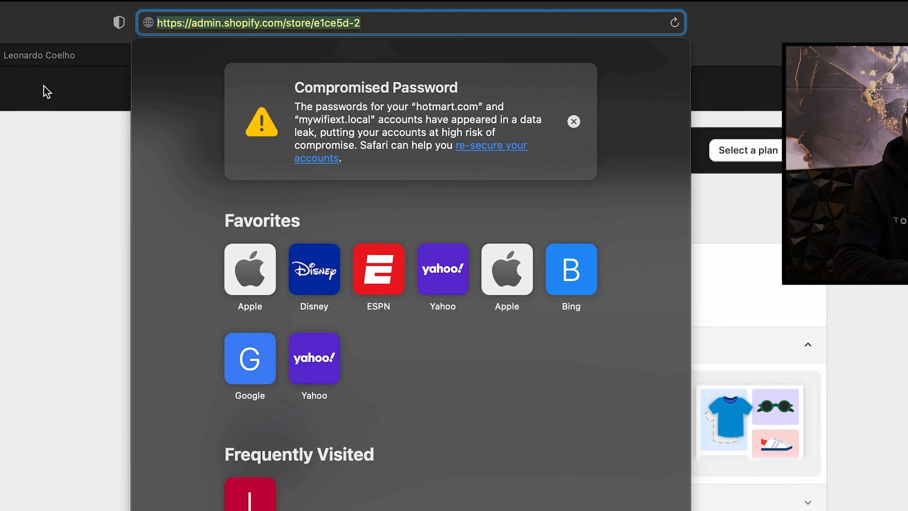
click(68, 55)
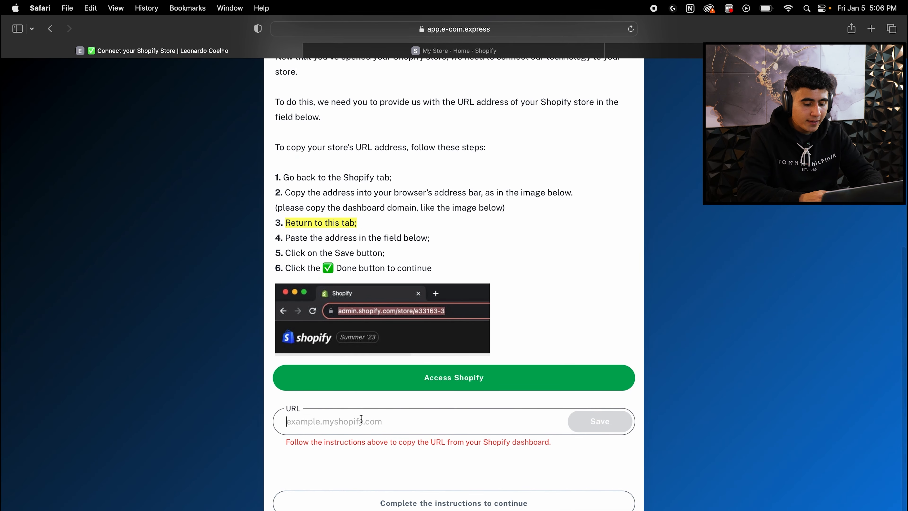
key(super+v)
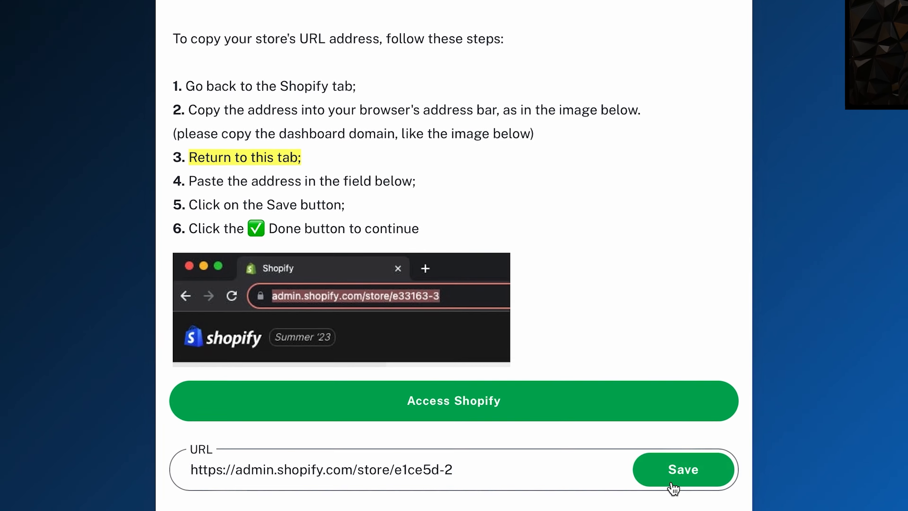
click(672, 485)
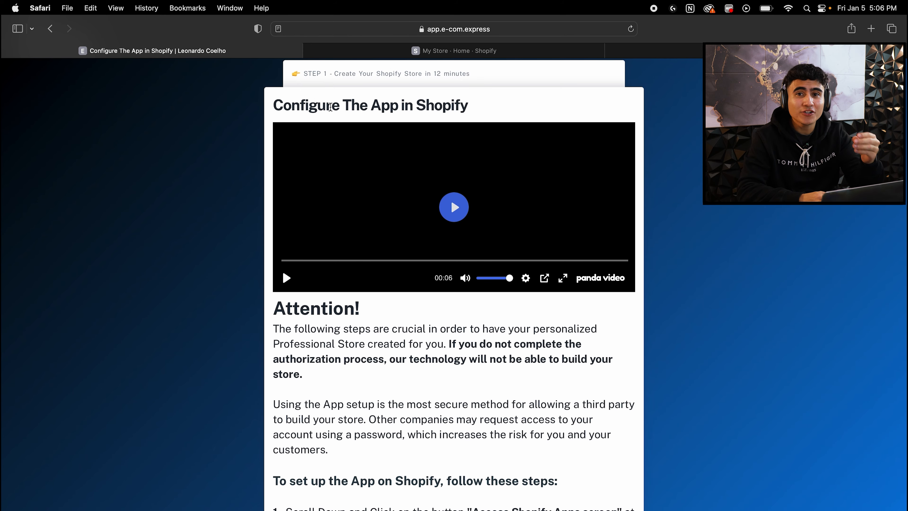
Step: Open the Shopify app development settings from the guide and allow custom app development for the store
scroll(366, 193, down, 20)
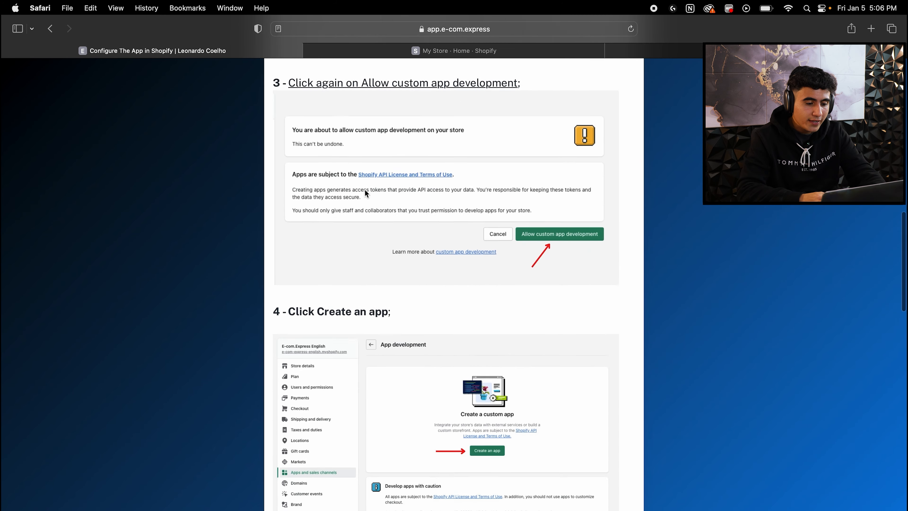
click(405, 450)
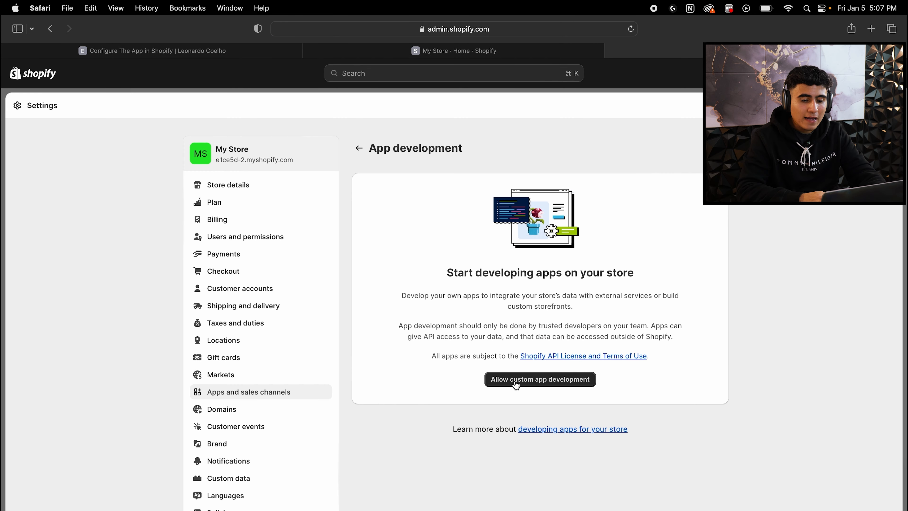
click(516, 380)
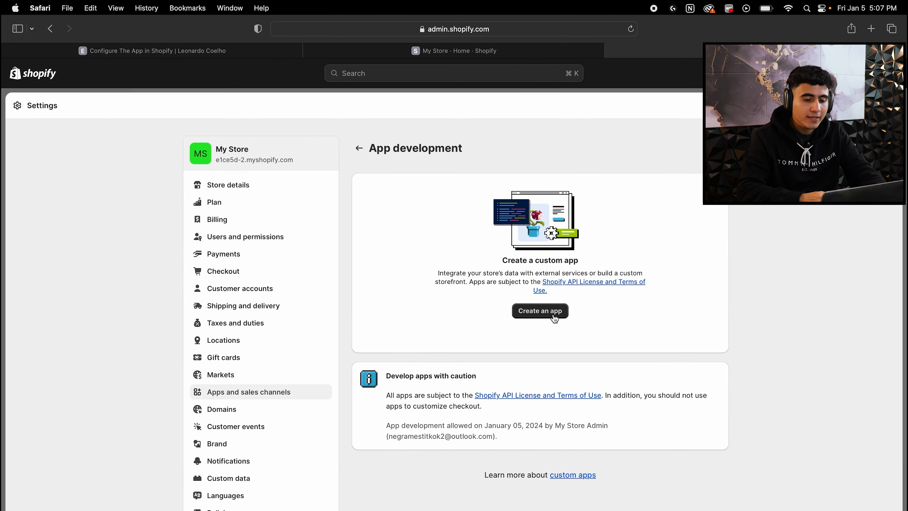
Step: Create a custom Shopify app named e-com.express, copying the name from the guide's instructions
click(554, 318)
click(197, 52)
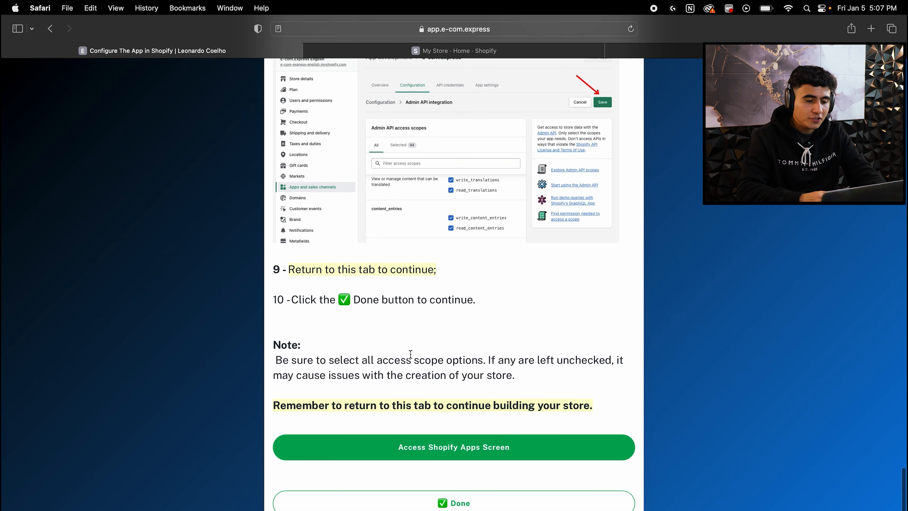
scroll(410, 353, up, 20)
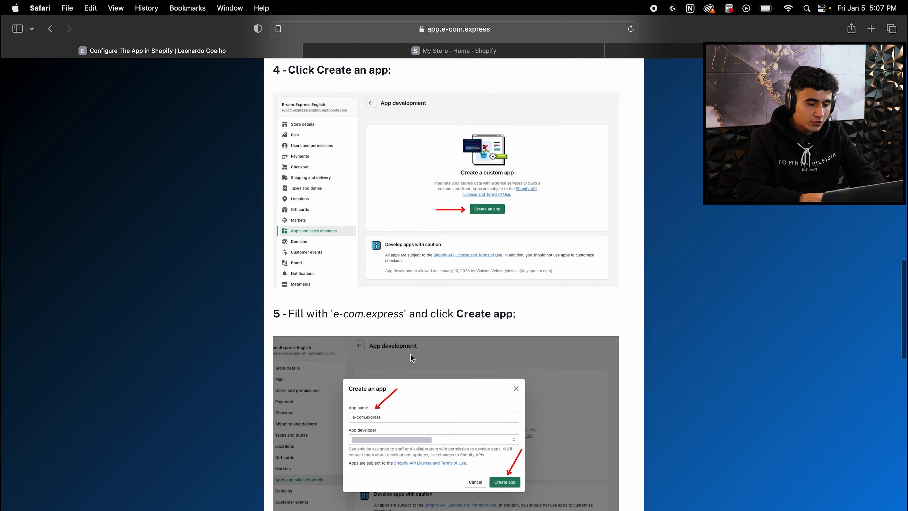
scroll(410, 353, down, 3)
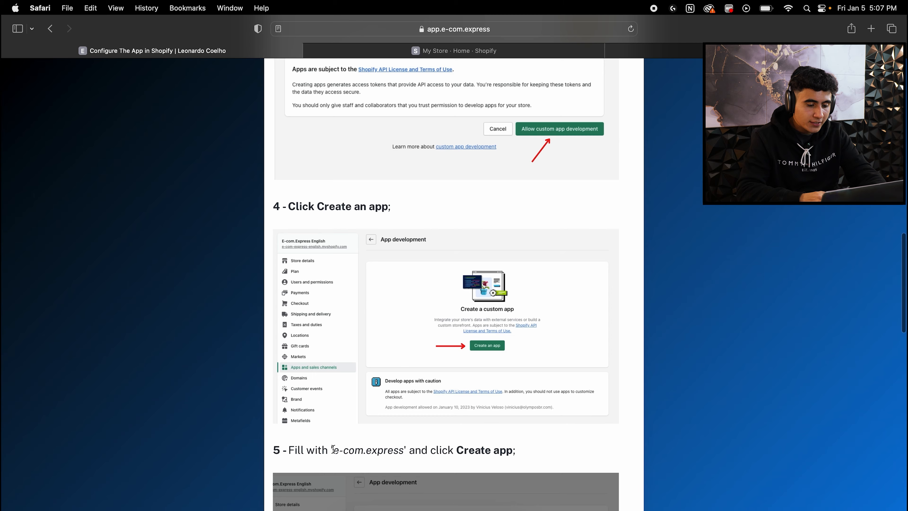
drag(335, 449, 402, 450)
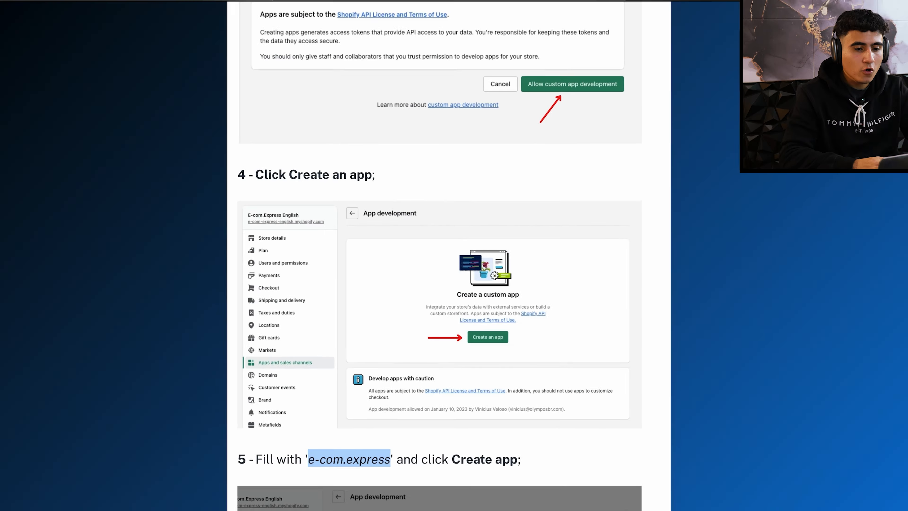
click(508, 50)
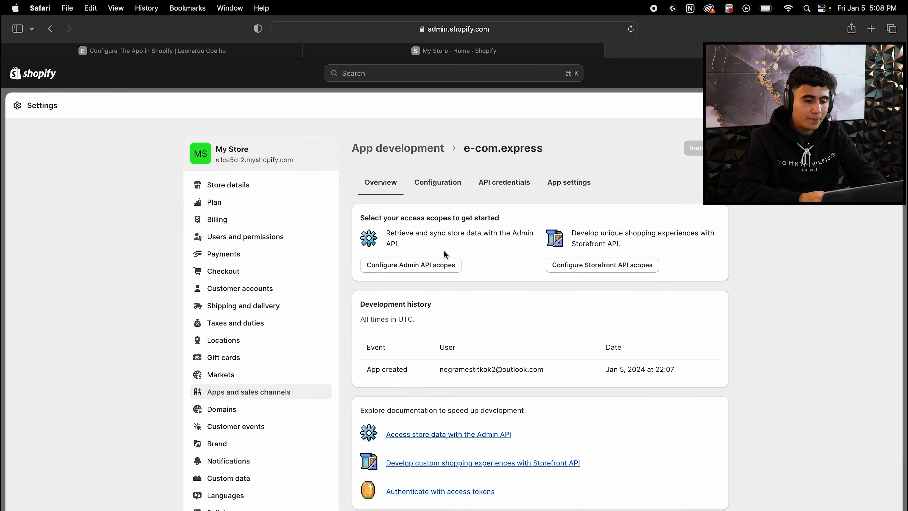
Step: Configure the e-com.express app's Admin API integration by selecting all access scopes, including every read and write permission
click(396, 271)
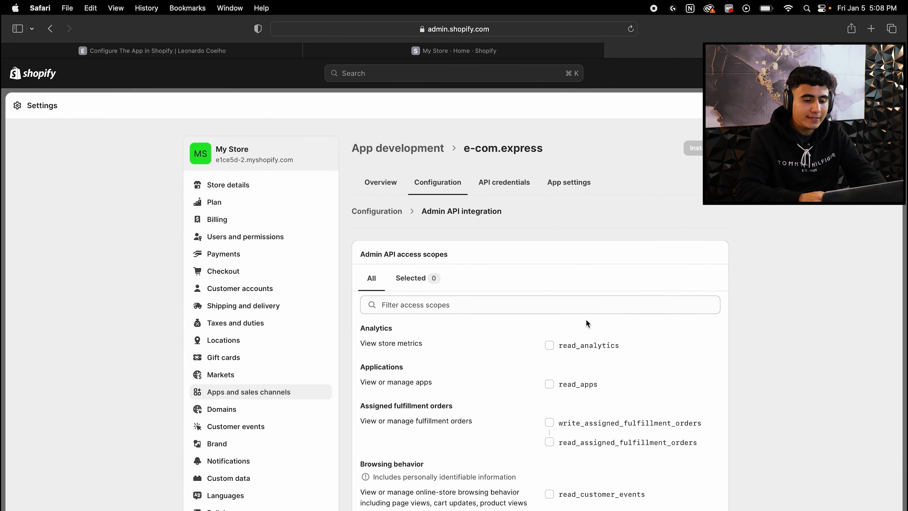
scroll(579, 343, down, 2)
scroll(571, 364, up, 2)
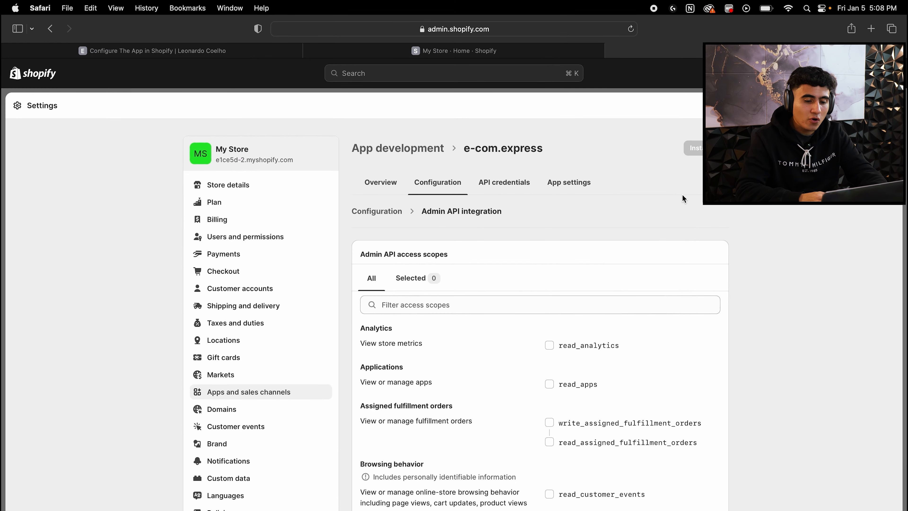
click(549, 384)
click(549, 423)
scroll(551, 446, down, 2)
click(549, 428)
click(550, 484)
scroll(549, 451, down, 4)
click(549, 408)
click(549, 464)
scroll(550, 432, down, 6)
click(549, 355)
click(549, 414)
click(549, 484)
scroll(550, 484, down, 5)
click(550, 365)
click(549, 423)
scroll(550, 422, down, 4)
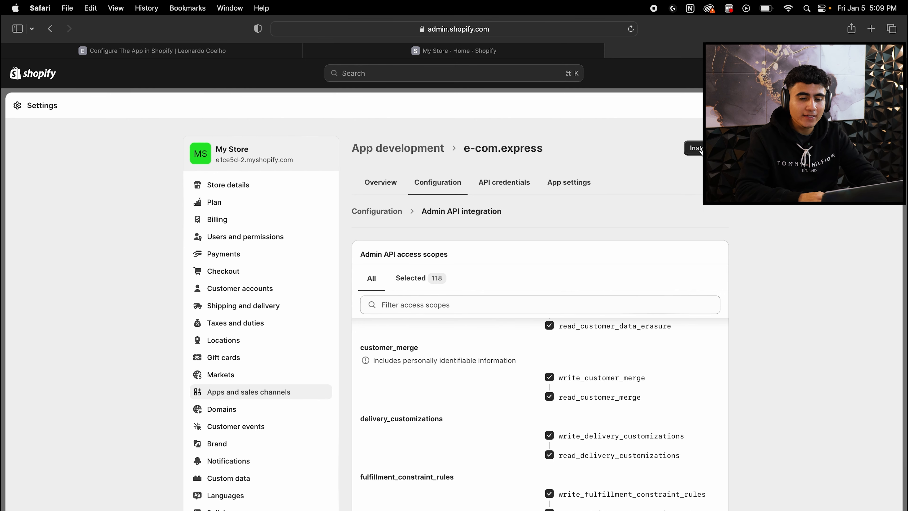
Step: Install the e-com.express custom app on the store
click(700, 148)
click(595, 367)
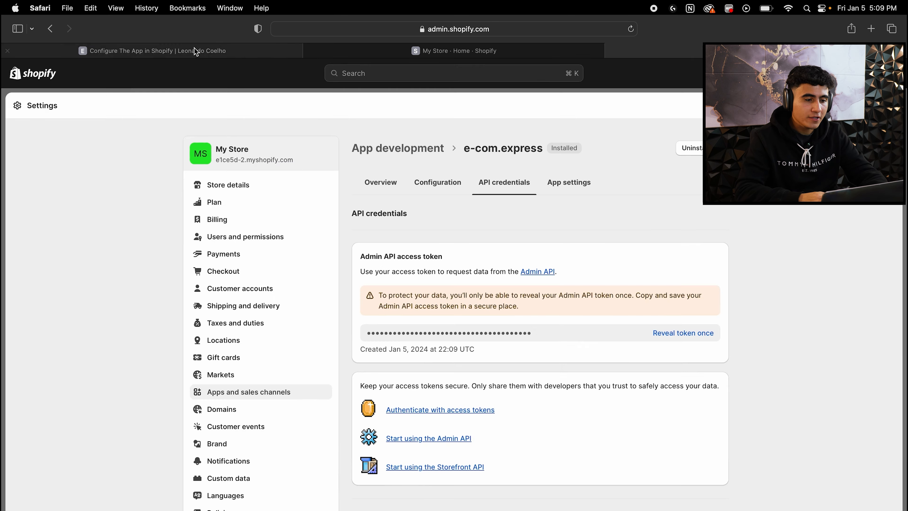
Step: Mark the guide's app configuration step as done and go to the token field of the Authorize Shopify Integration step
click(193, 49)
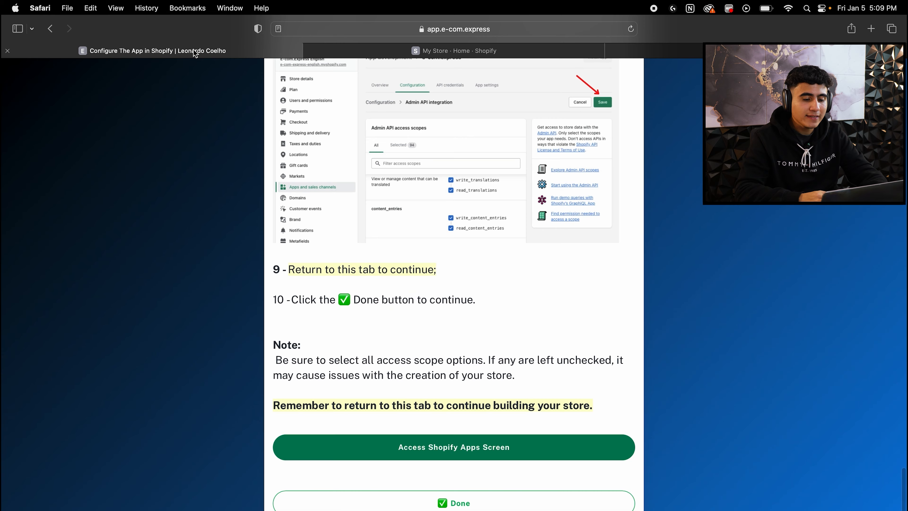
click(421, 505)
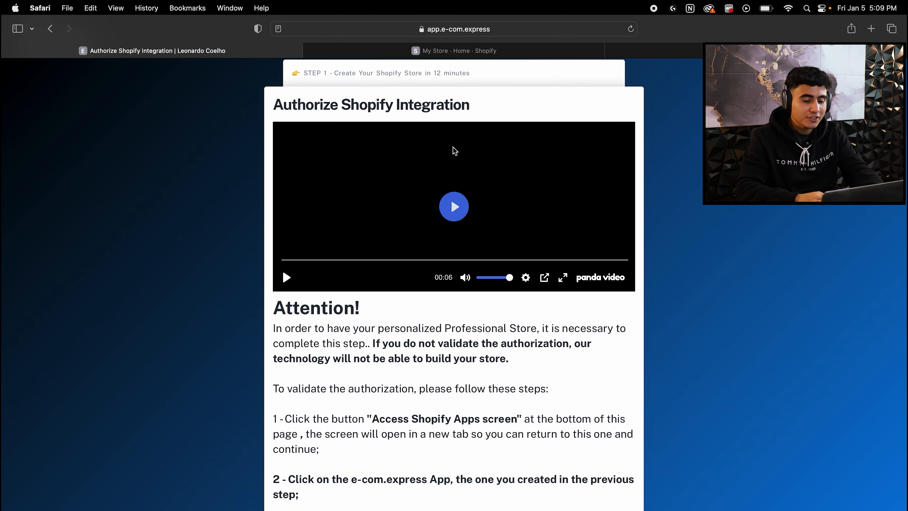
scroll(454, 150, down, 20)
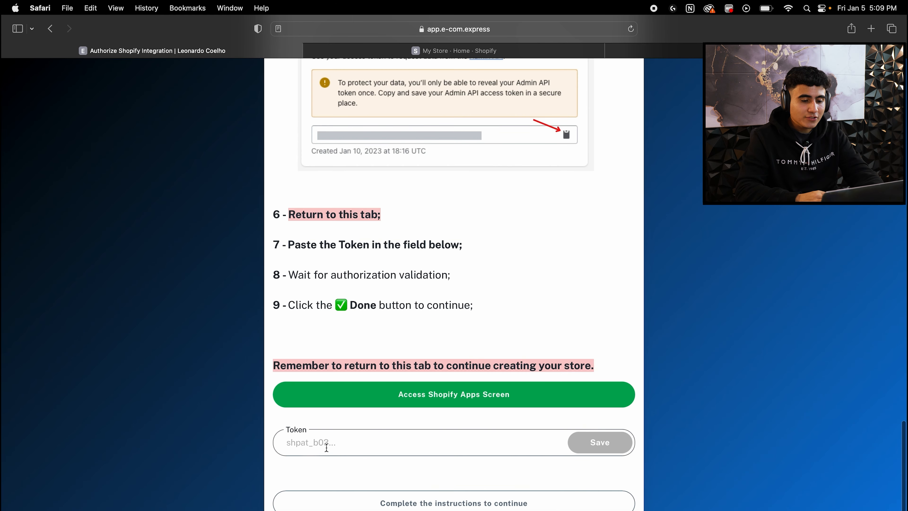
Step: Reveal and copy the e-com.express app's Admin API access token, save it in the guide's Token field, and mark the authorization step as done
click(694, 57)
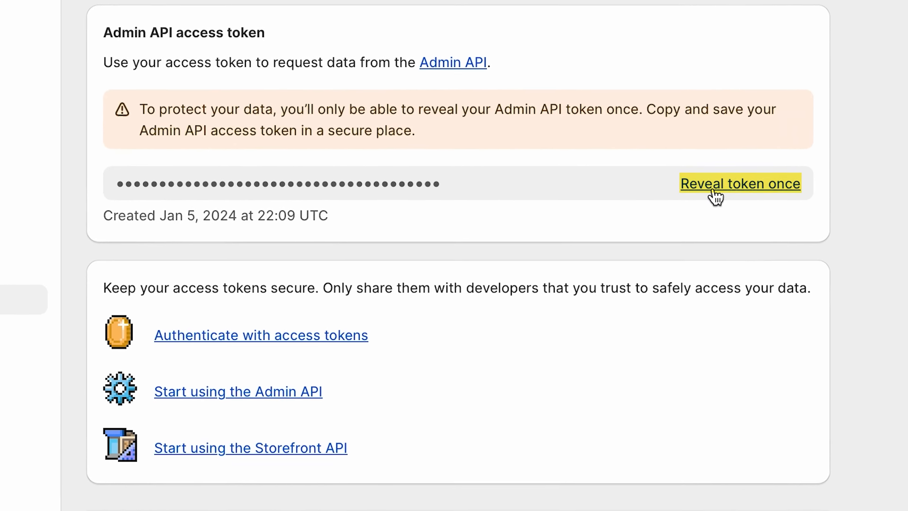
click(683, 333)
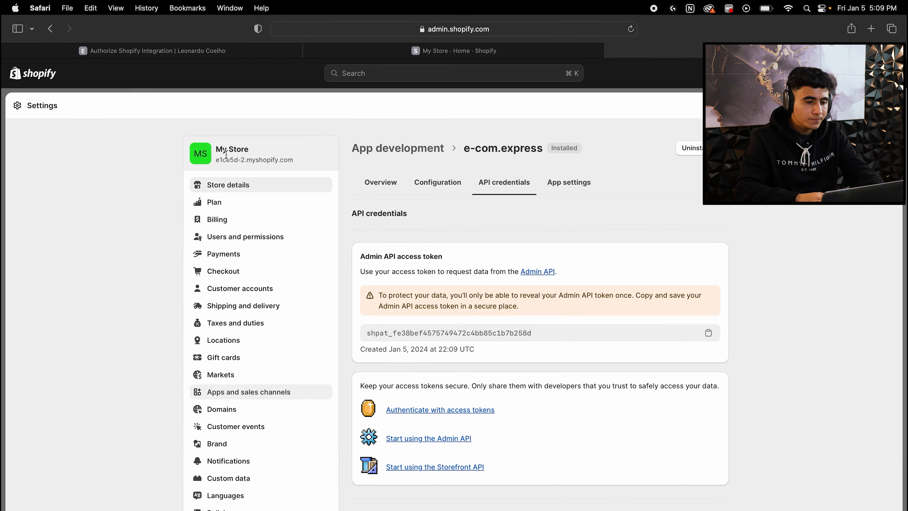
click(173, 53)
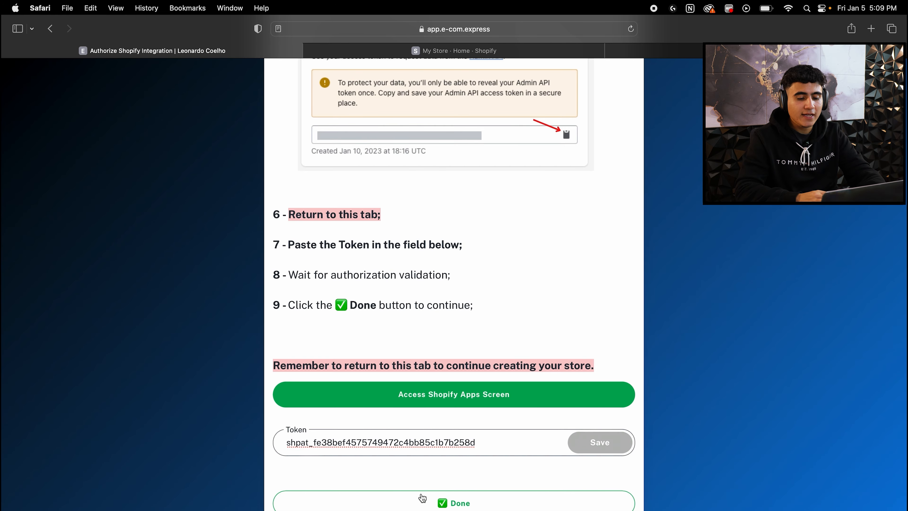
click(435, 503)
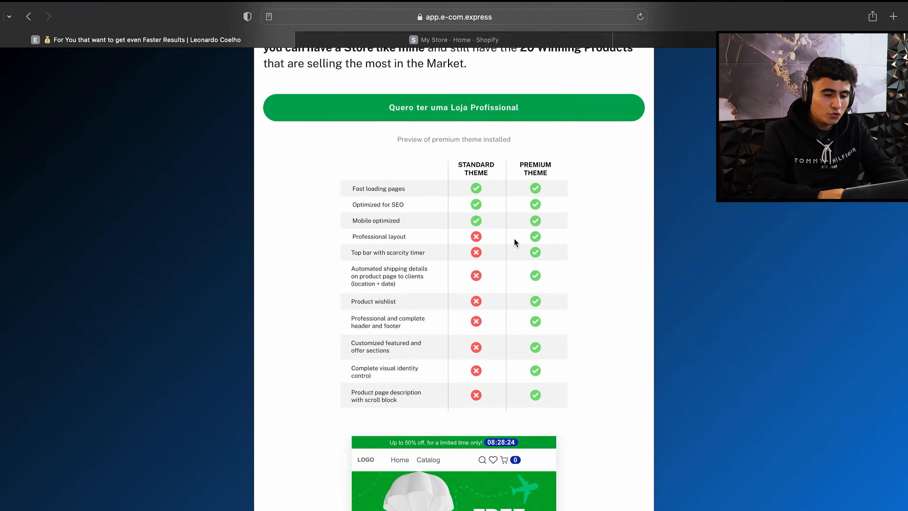
Step: Go past the guide's premium theme offer and run the automatic customization of the store
scroll(515, 239, down, 10)
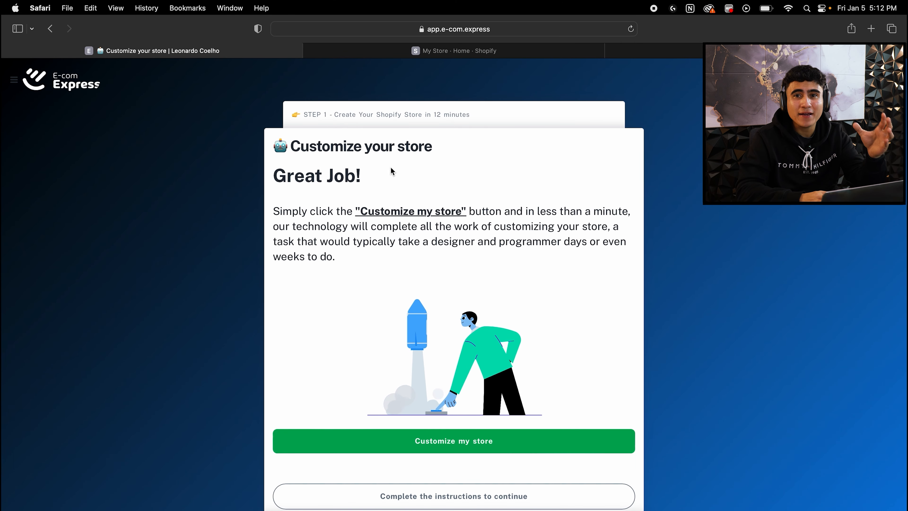
click(422, 444)
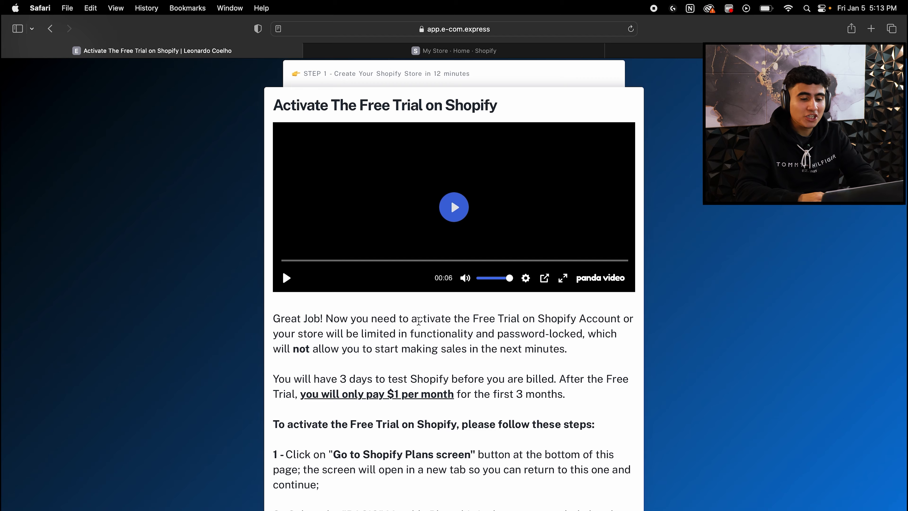
Step: Subscribe to the Basic Shopify plan with monthly billing, filling in the business address and payment method, and decline the POS Pro add-on
scroll(418, 321, down, 20)
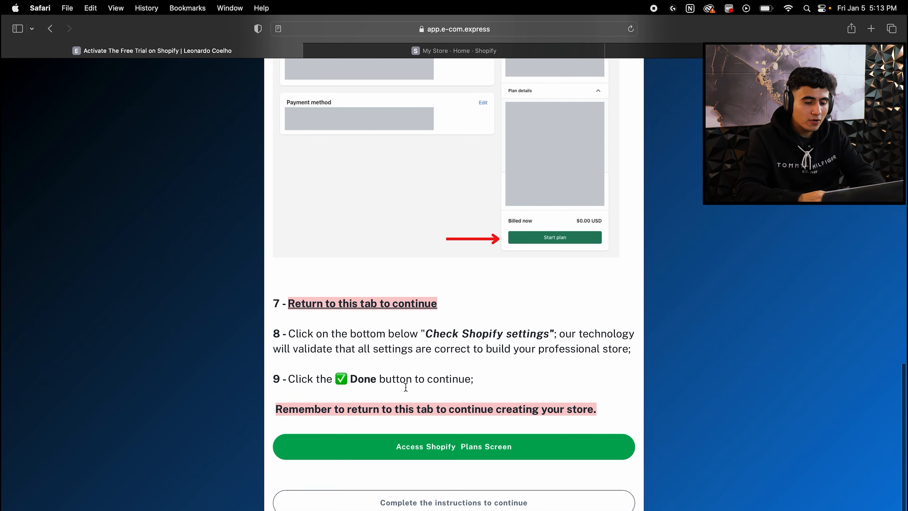
click(399, 447)
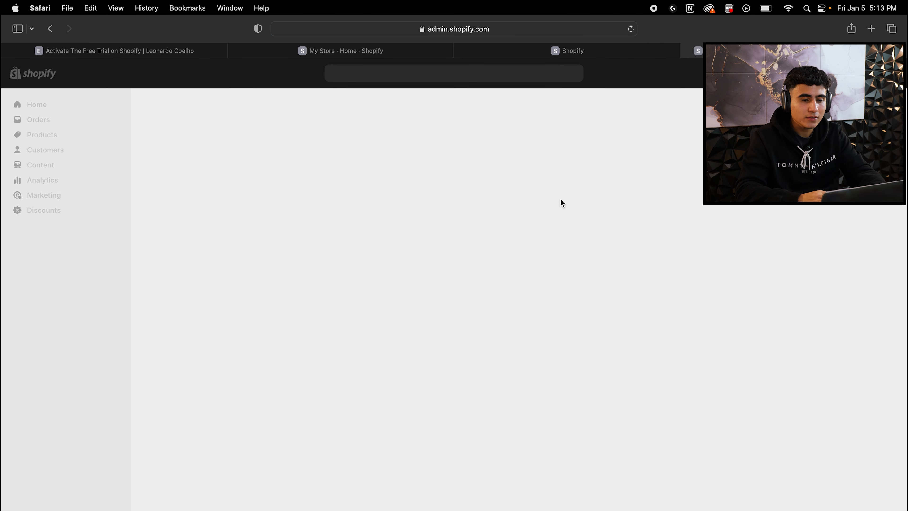
click(543, 298)
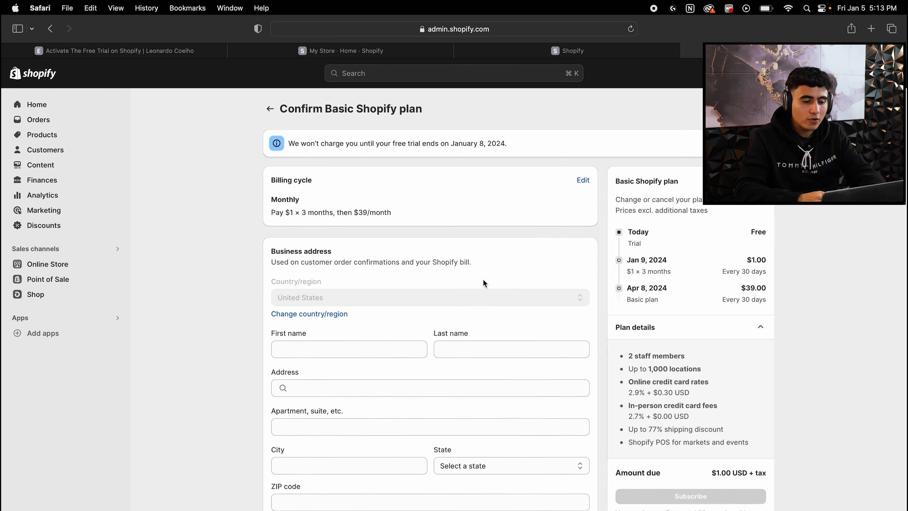
scroll(493, 279, down, 3)
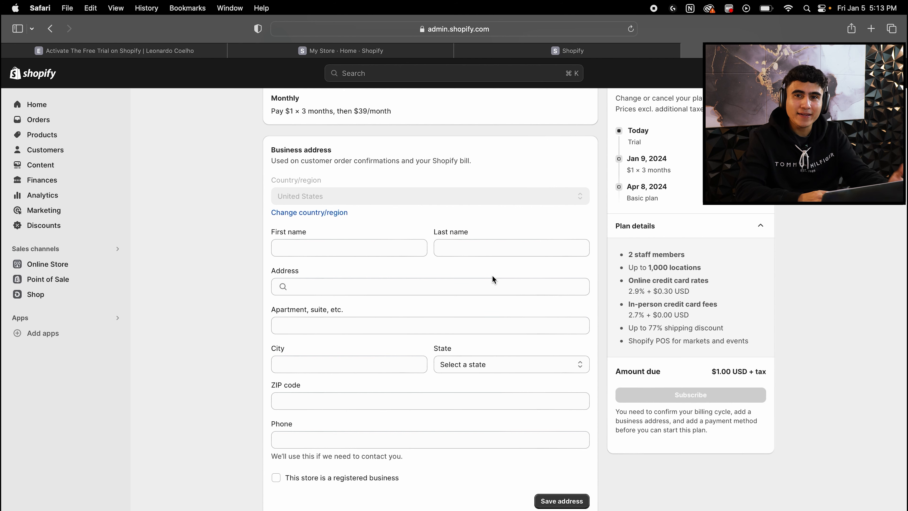
click(366, 254)
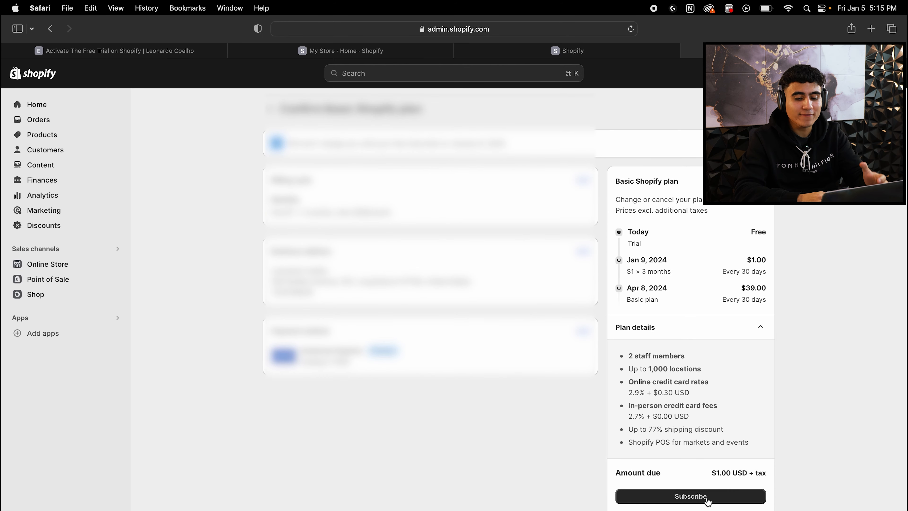
click(707, 500)
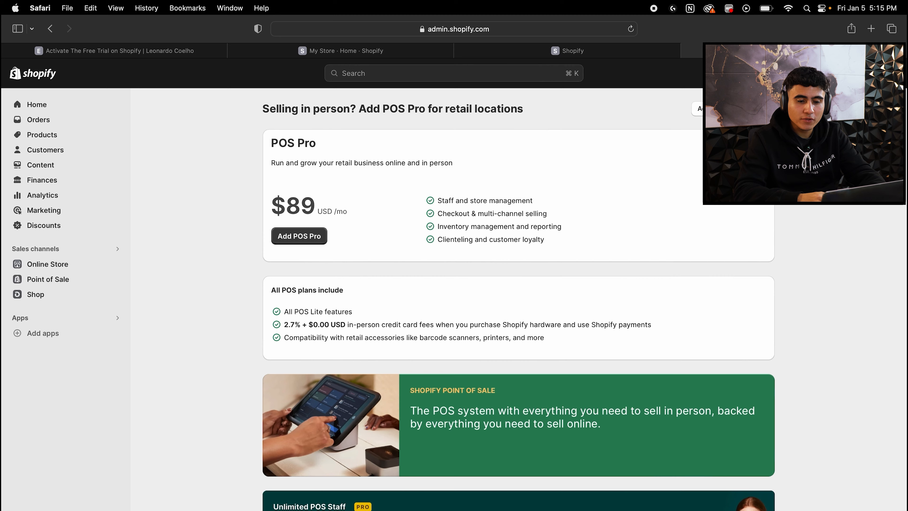
click(733, 109)
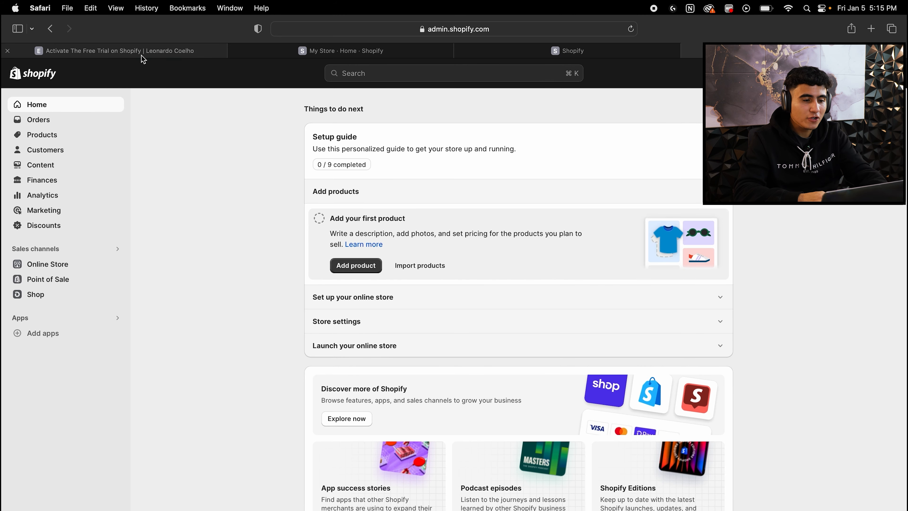
Step: Validate the Shopify settings in the E-com Express guide and add the 20 winning products to the store
click(142, 55)
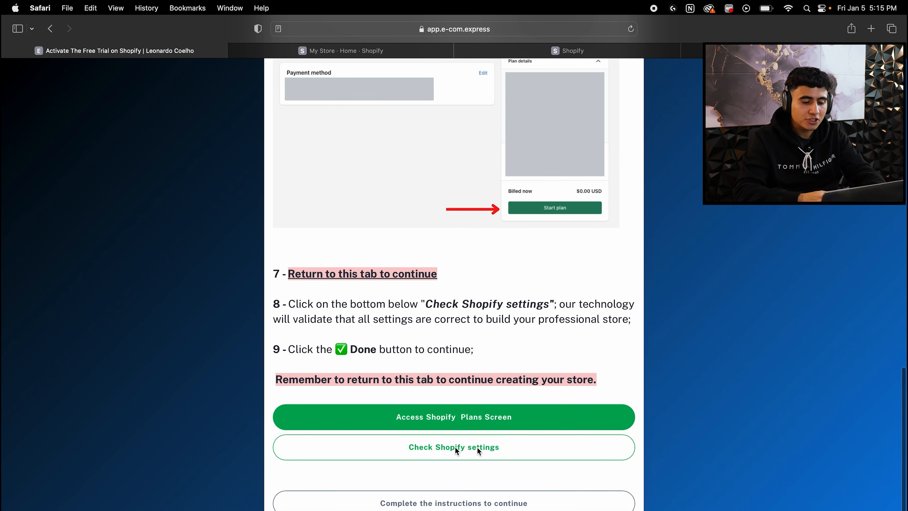
click(577, 448)
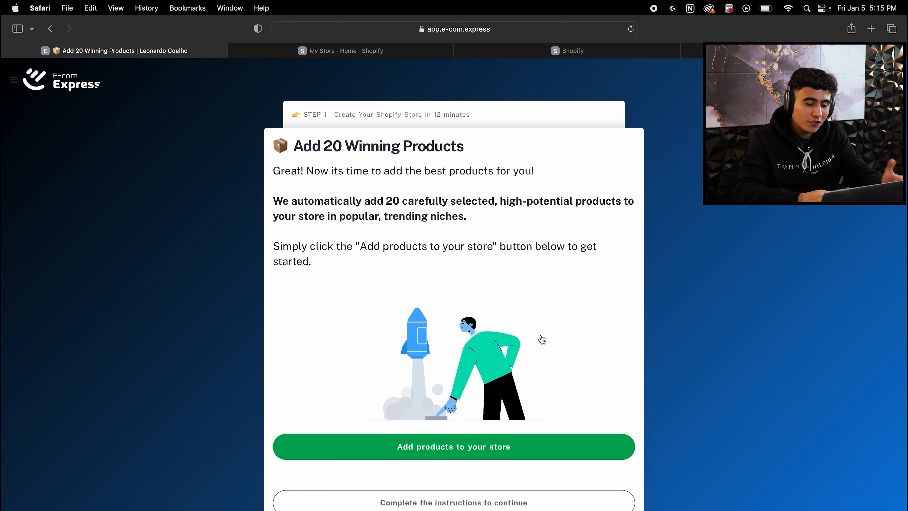
click(432, 448)
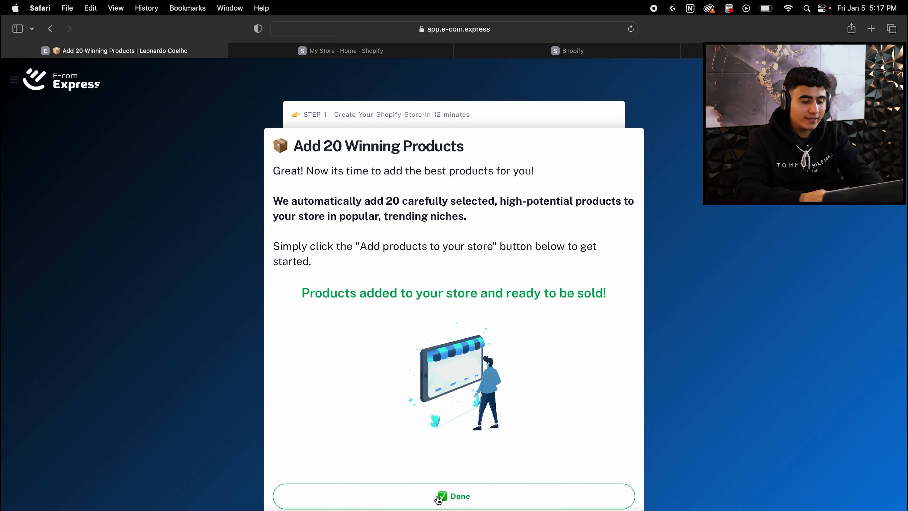
click(439, 498)
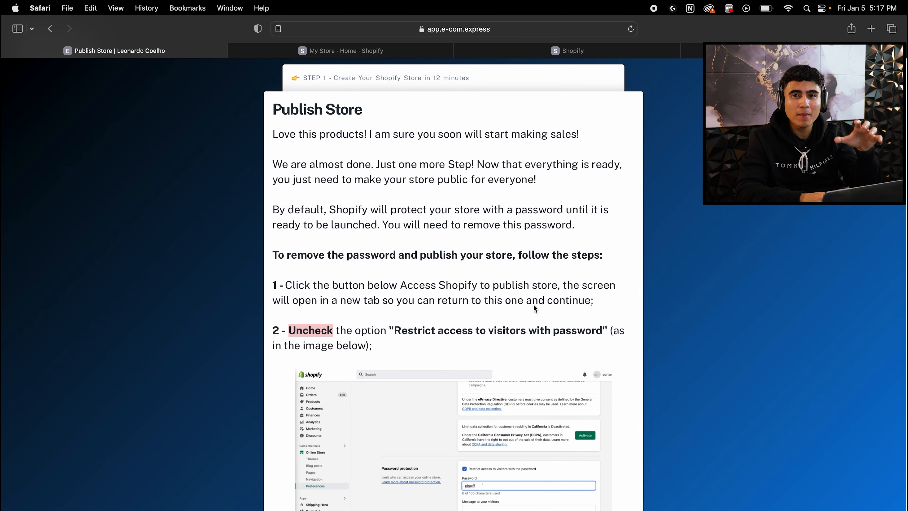
Step: Open the store's preferences from the guide's Publish Store step and turn off "Restrict access to visitors with the password"
scroll(533, 303, down, 8)
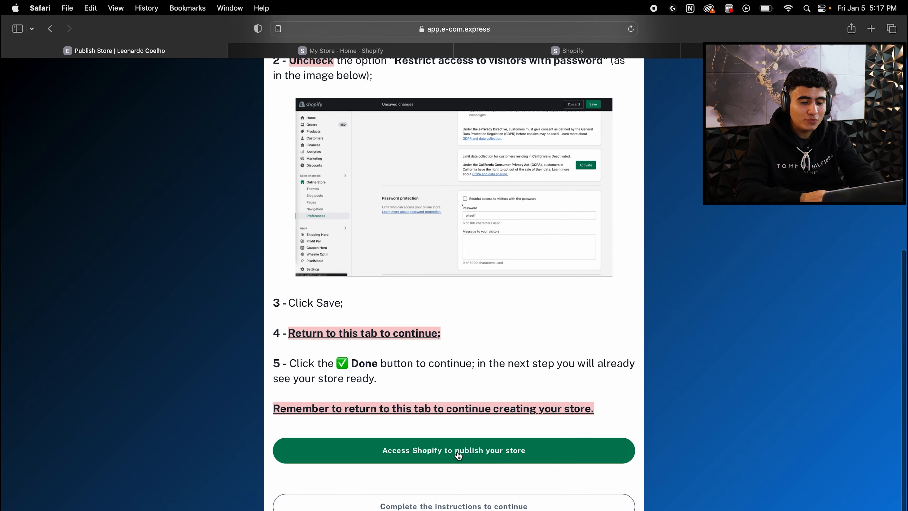
click(458, 452)
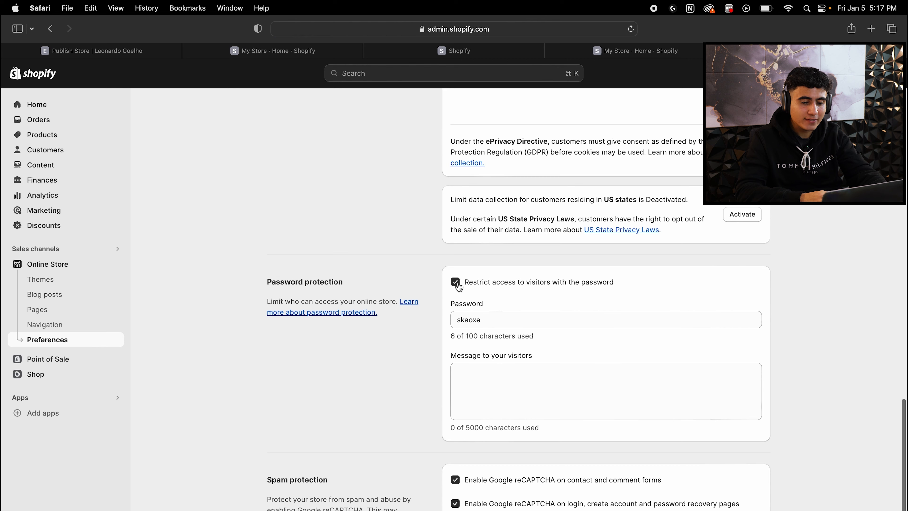
click(456, 282)
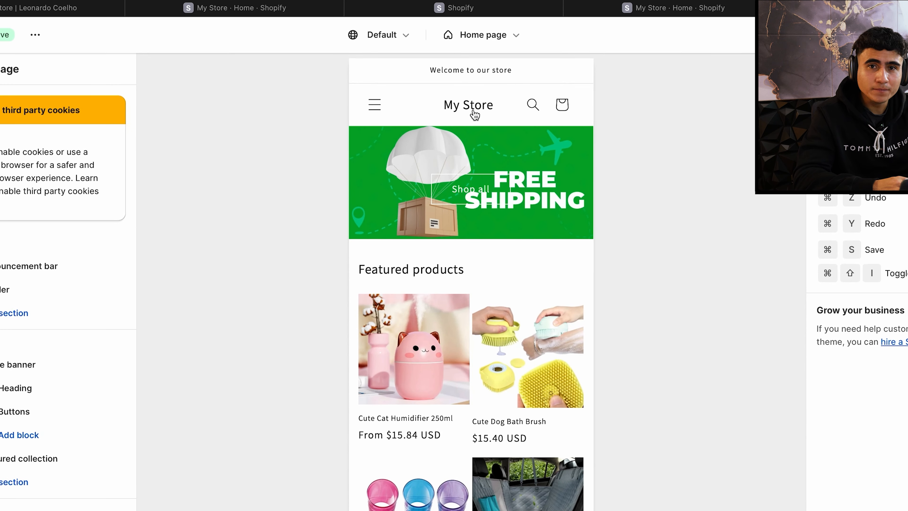
Step: Review the featured products on the store's home page in the Dawn theme preview
scroll(476, 117, down, 5)
scroll(521, 189, down, 5)
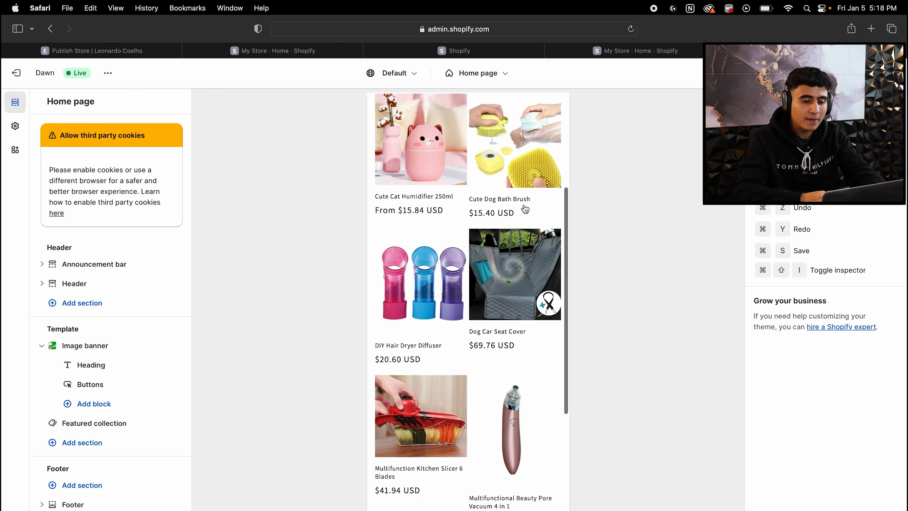
scroll(524, 208, up, 6)
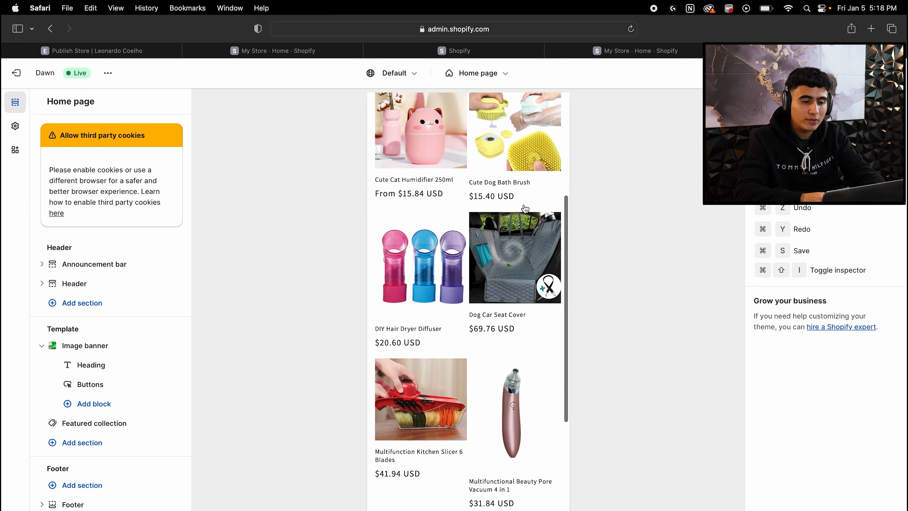
scroll(441, 252, up, 2)
Step: Open the Catalog page from the preview's store menu and look through the products and their prices
click(383, 130)
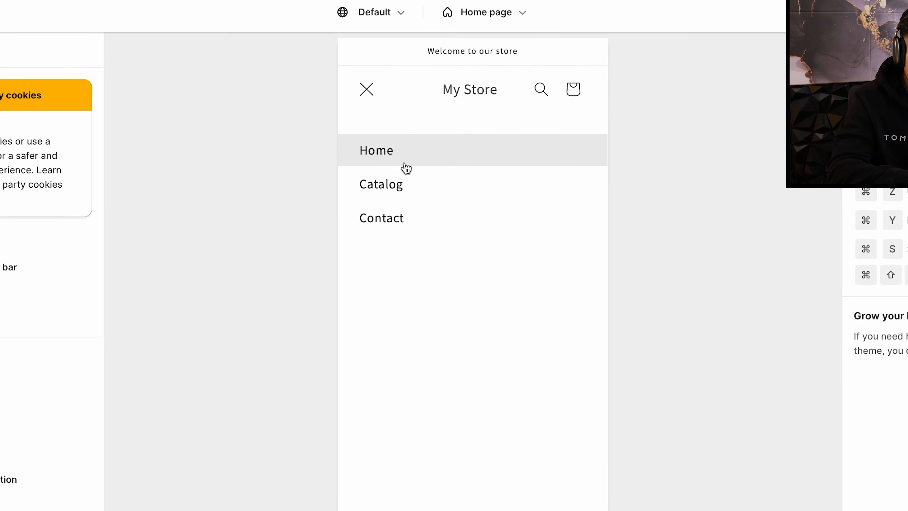
click(410, 201)
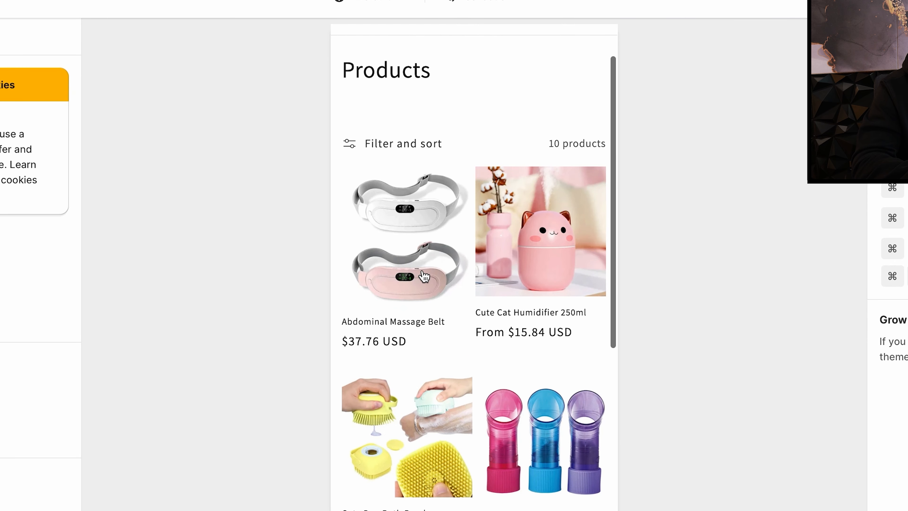
scroll(500, 314, down, 2)
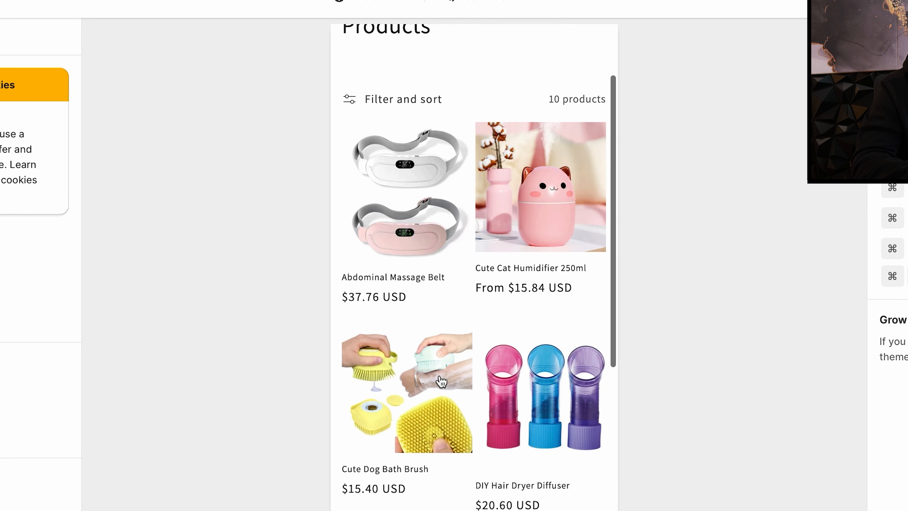
scroll(451, 423, down, 5)
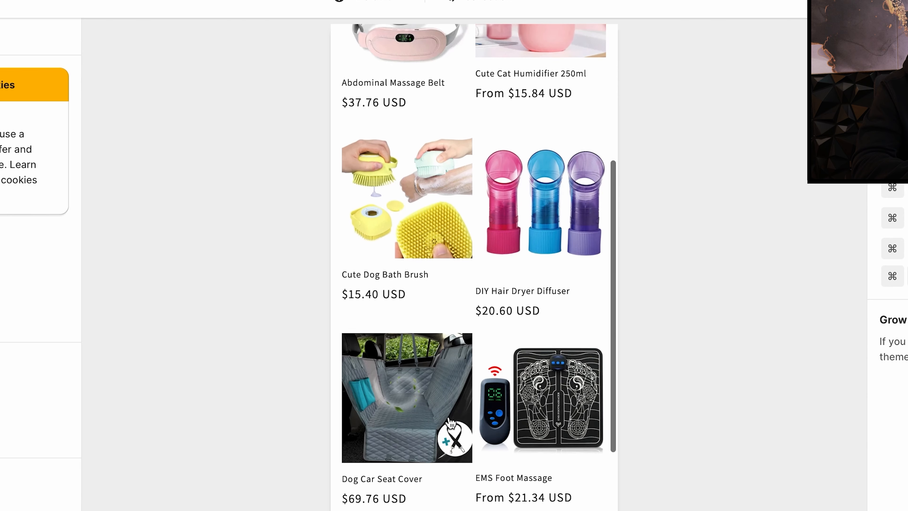
scroll(397, 390, down, 2)
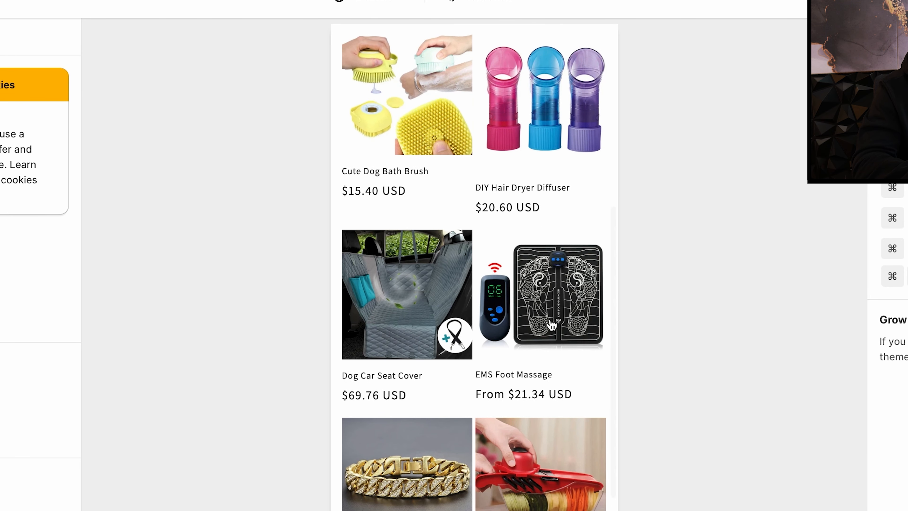
scroll(352, 423, down, 3)
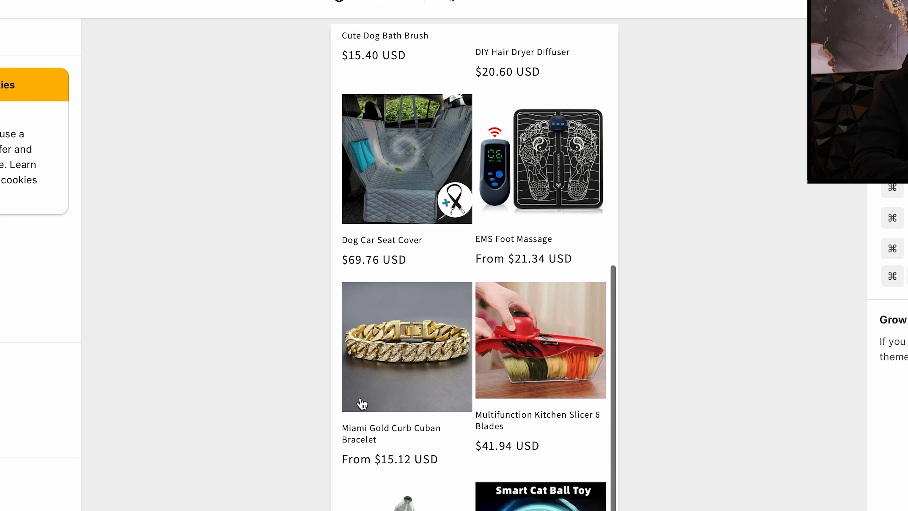
scroll(419, 380, down, 2)
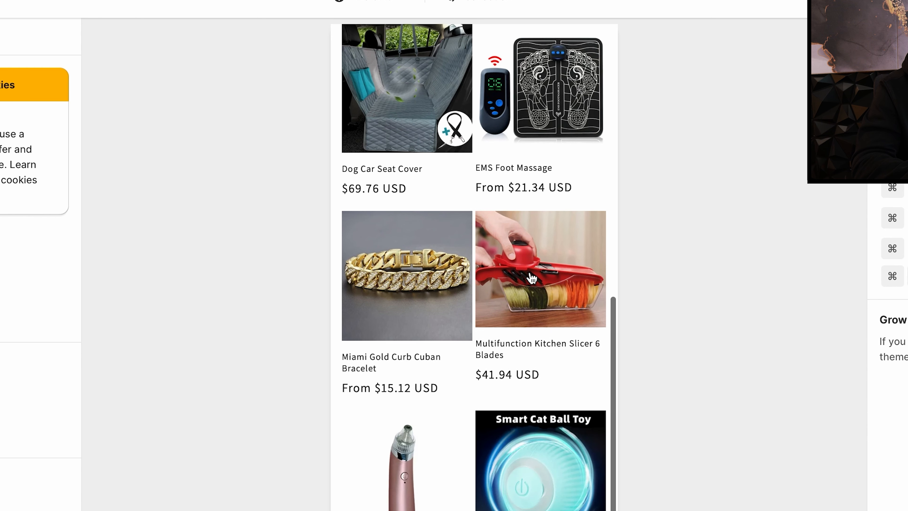
scroll(523, 332, down, 4)
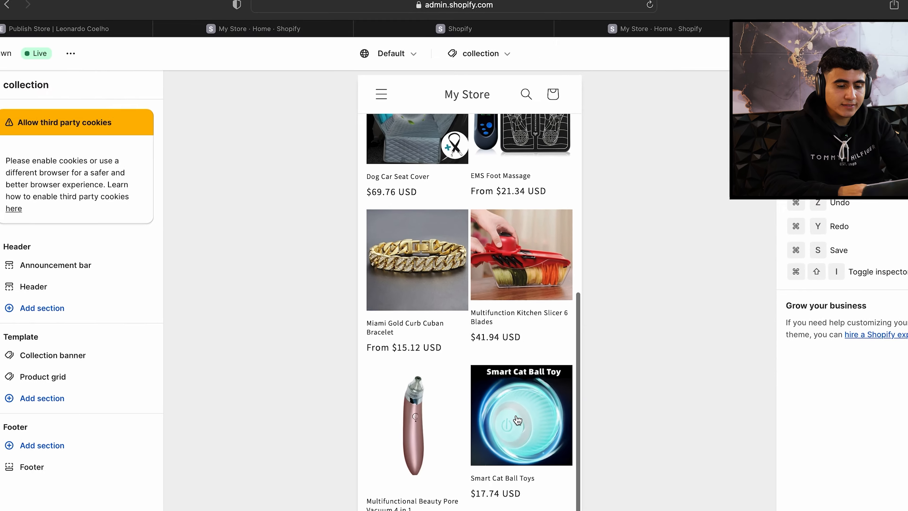
Step: Open the Smart Cat Ball Toys product page and examine its Pink and Blue color options, description and related products
click(545, 374)
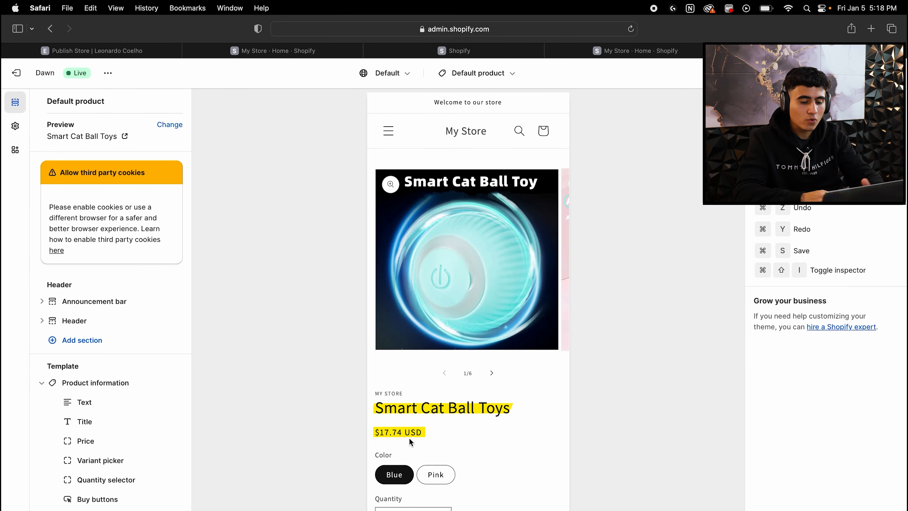
click(431, 475)
click(389, 480)
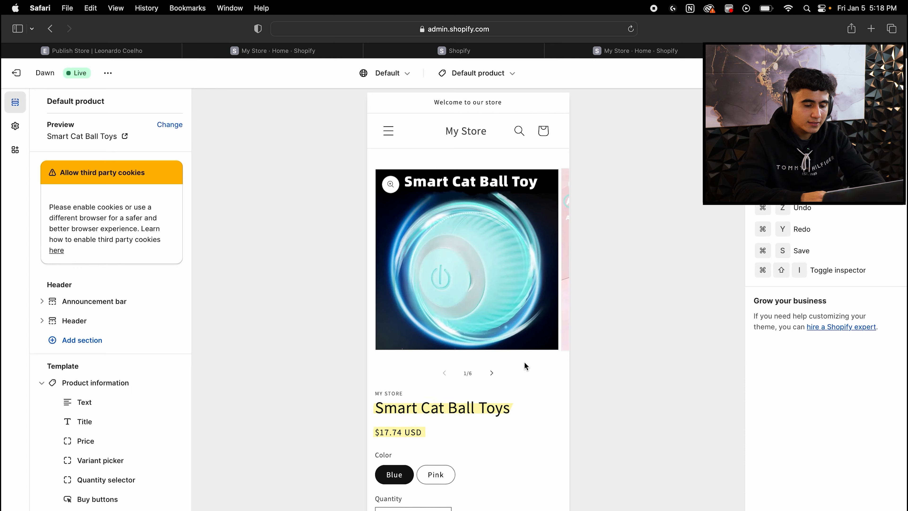
scroll(524, 362, down, 10)
scroll(524, 362, down, 3)
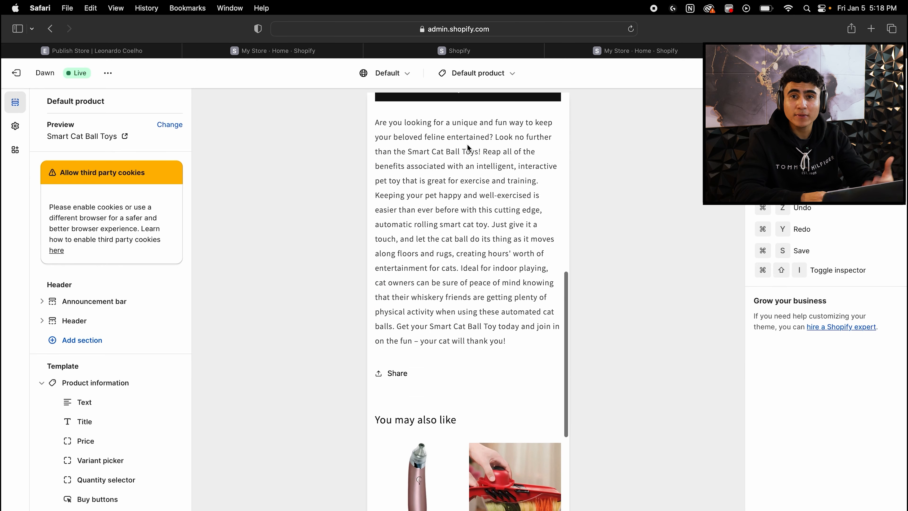
scroll(479, 240, down, 5)
scroll(480, 242, up, 1)
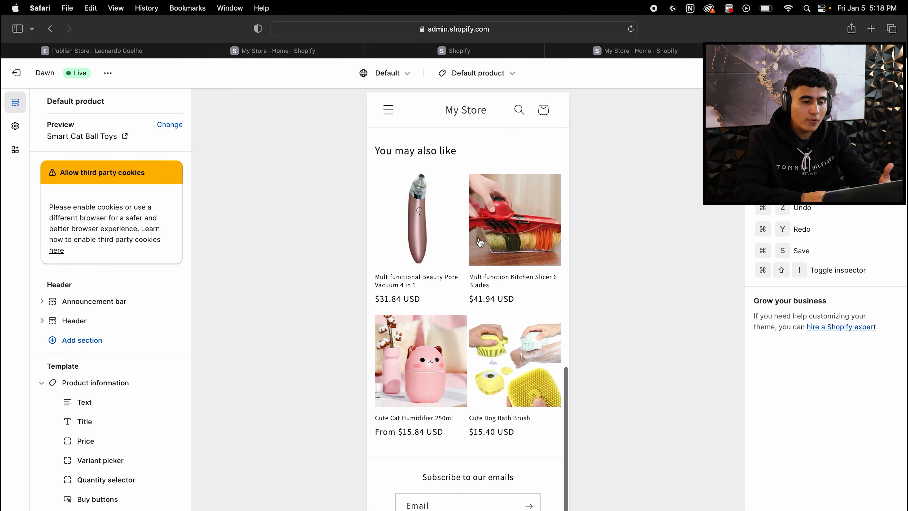